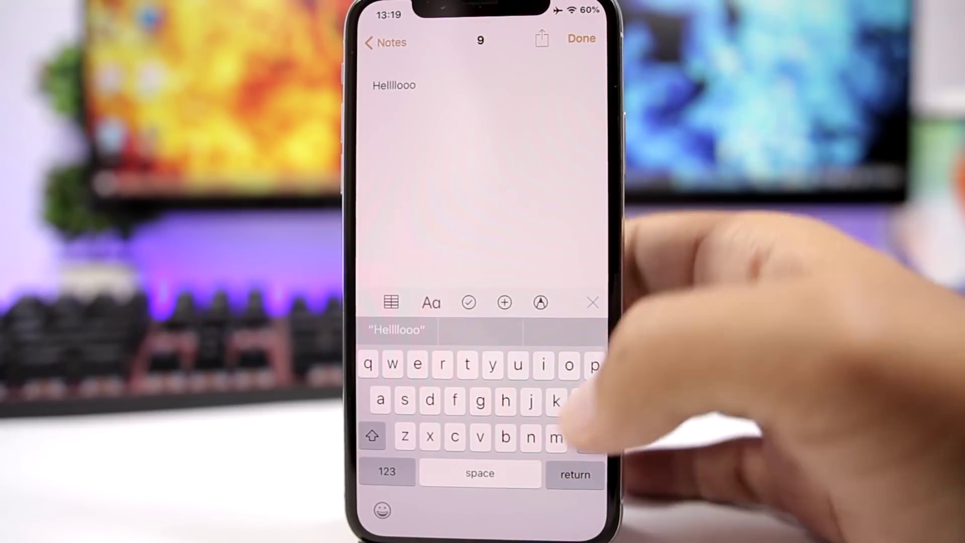
Type extra letters into the note so it reads 'Hellloooooo' and the counter shows 12
click(570, 365)
text(ooo)
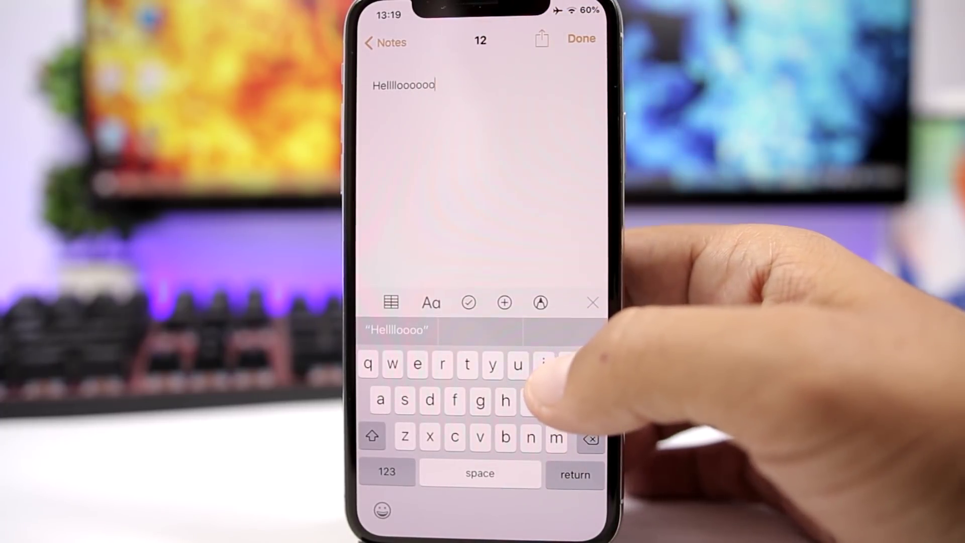
text(okkoo)
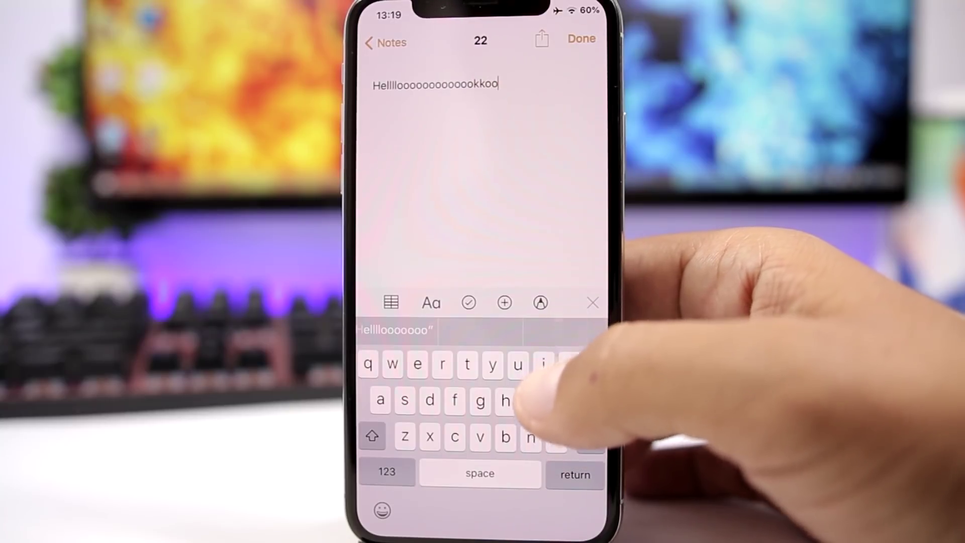
text(ooooooooooooo)
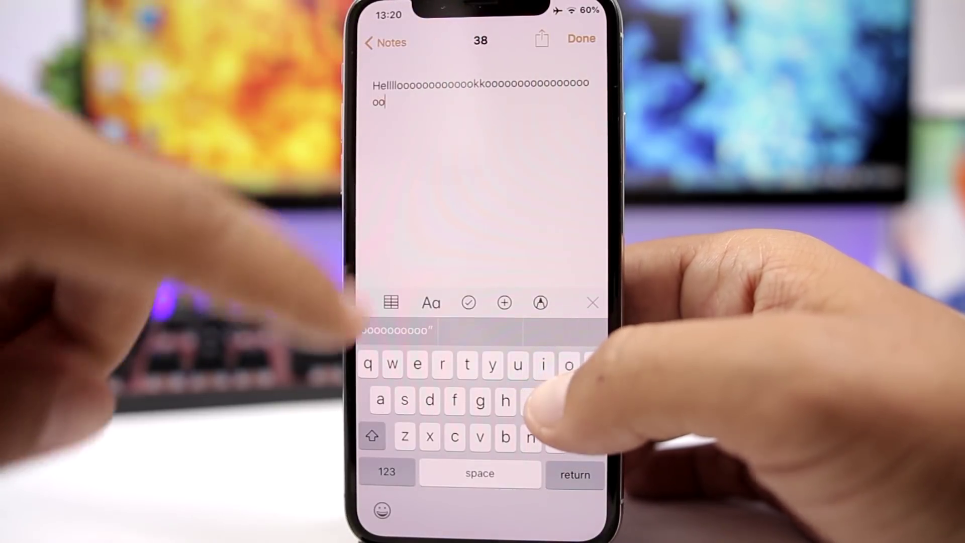
text(oo)
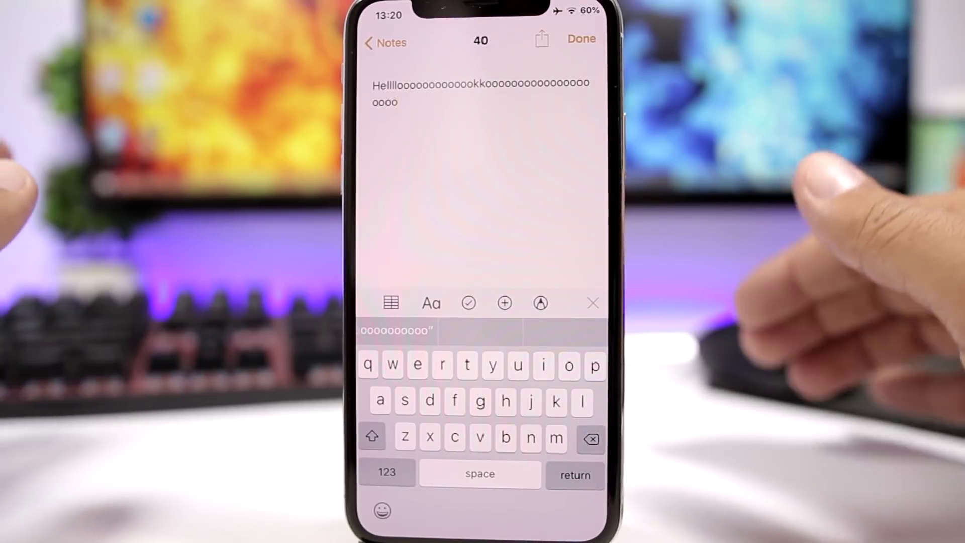